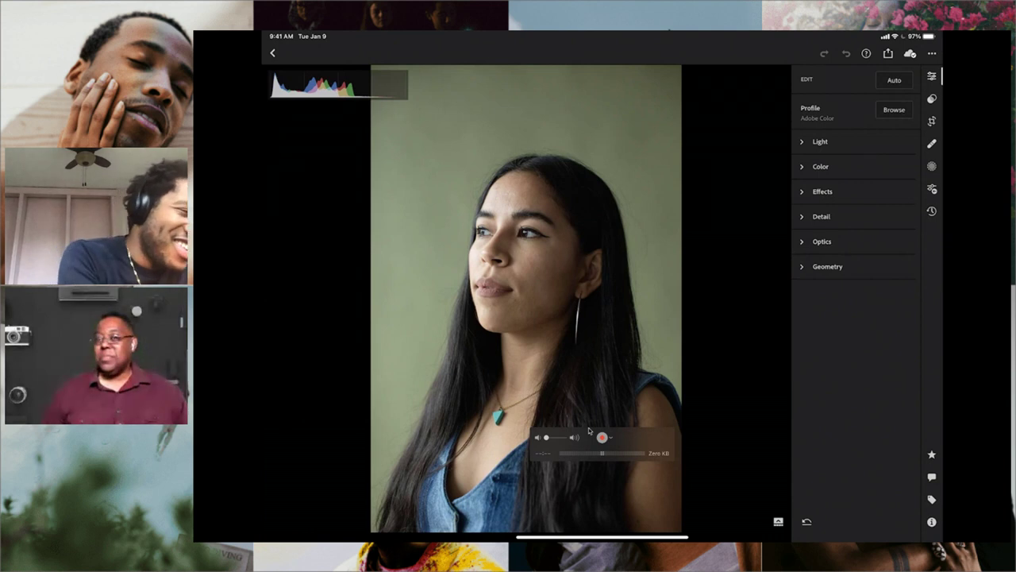
Open the Light tone curve for the woman's portrait, raise its black point slightly and pull its white point inward
{"action": "left_click", "coordinate": [820, 141]}
{"action": "left_click", "coordinate": [902, 141]}
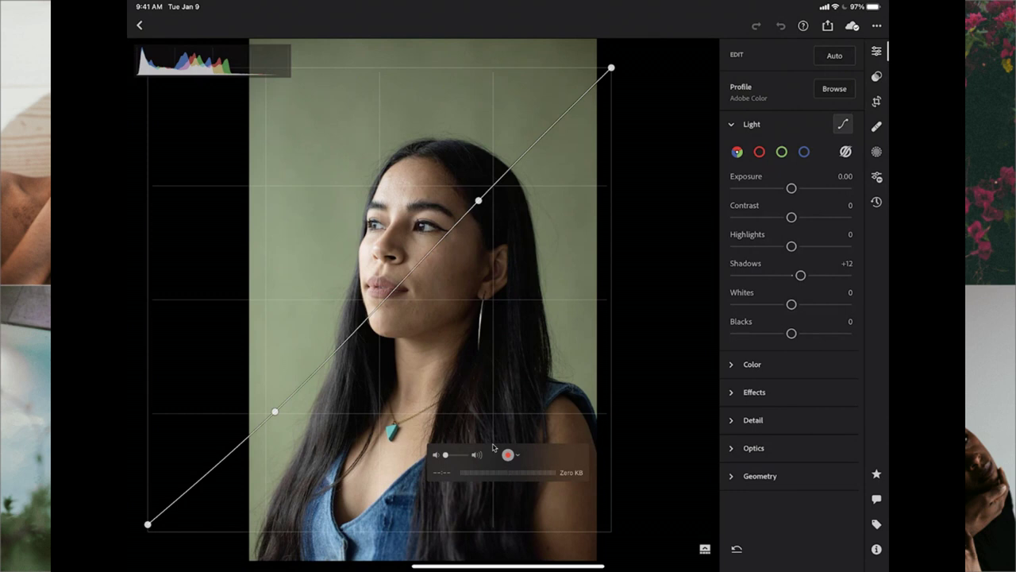
{"action": "mouse_move", "coordinate": [148, 524]}
{"action": "left_mouse_down"}
{"action": "mouse_move", "coordinate": [137, 470]}
{"action": "mouse_move", "coordinate": [150, 547]}
{"action": "mouse_move", "coordinate": [193, 556]}
{"action": "mouse_move", "coordinate": [132, 556]}
{"action": "mouse_move", "coordinate": [137, 500]}
{"action": "mouse_move", "coordinate": [135, 523]}
{"action": "left_mouse_up"}
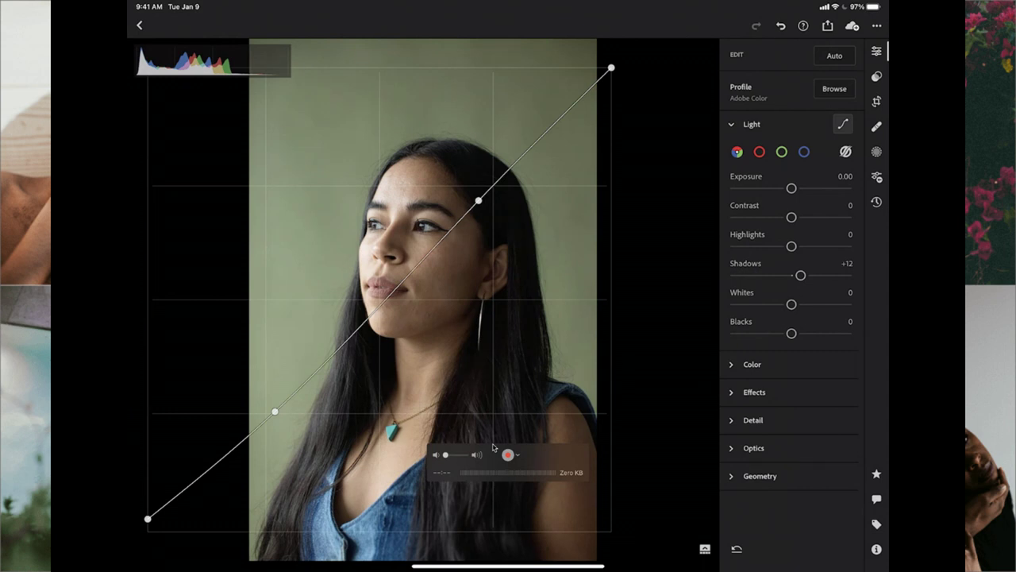
{"action": "mouse_move", "coordinate": [611, 68]}
{"action": "left_mouse_down"}
{"action": "mouse_move", "coordinate": [565, 61]}
{"action": "mouse_move", "coordinate": [646, 73]}
{"action": "mouse_move", "coordinate": [614, 201]}
{"action": "mouse_move", "coordinate": [625, 139]}
{"action": "mouse_move", "coordinate": [638, 132]}
{"action": "mouse_move", "coordinate": [639, 190]}
{"action": "mouse_move", "coordinate": [644, 54]}
{"action": "mouse_move", "coordinate": [565, 80]}
{"action": "mouse_move", "coordinate": [572, 63]}
{"action": "mouse_move", "coordinate": [609, 45]}
{"action": "mouse_move", "coordinate": [579, 47]}
{"action": "mouse_move", "coordinate": [598, 61]}
{"action": "left_mouse_up"}
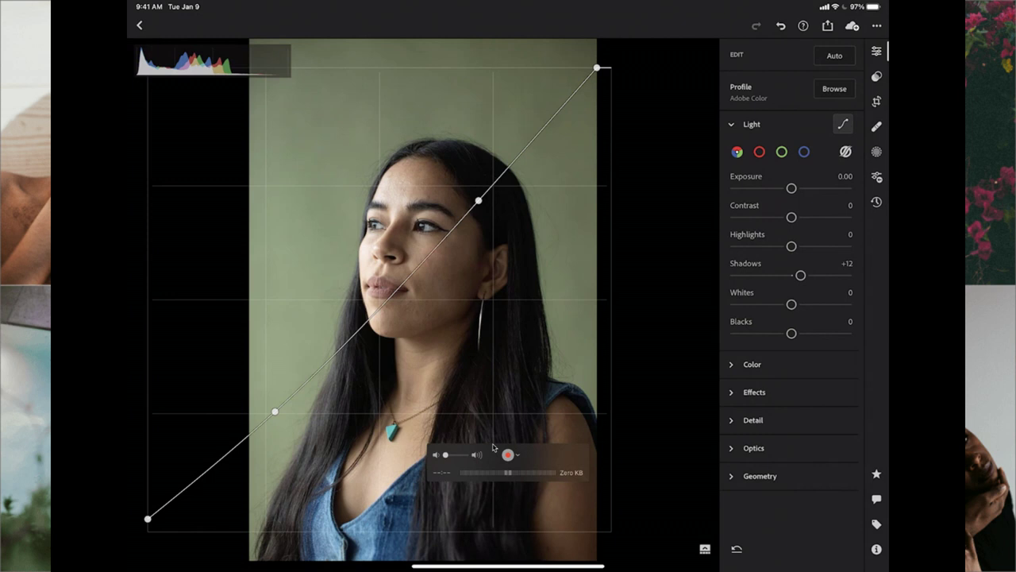
Try Highlights at +79 with the tone curve hidden, undo the change and reopen the curve
{"action": "left_click", "coordinate": [843, 124]}
{"action": "left_click_drag", "start_coordinate": [791, 217], "coordinate": [838, 217]}
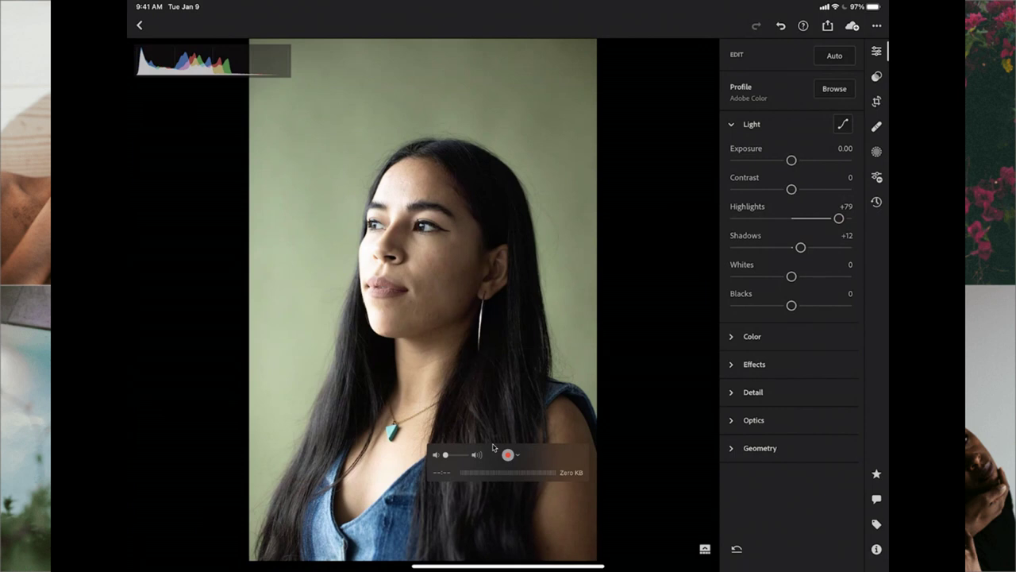
{"action": "key", "text": "ctrl+z"}
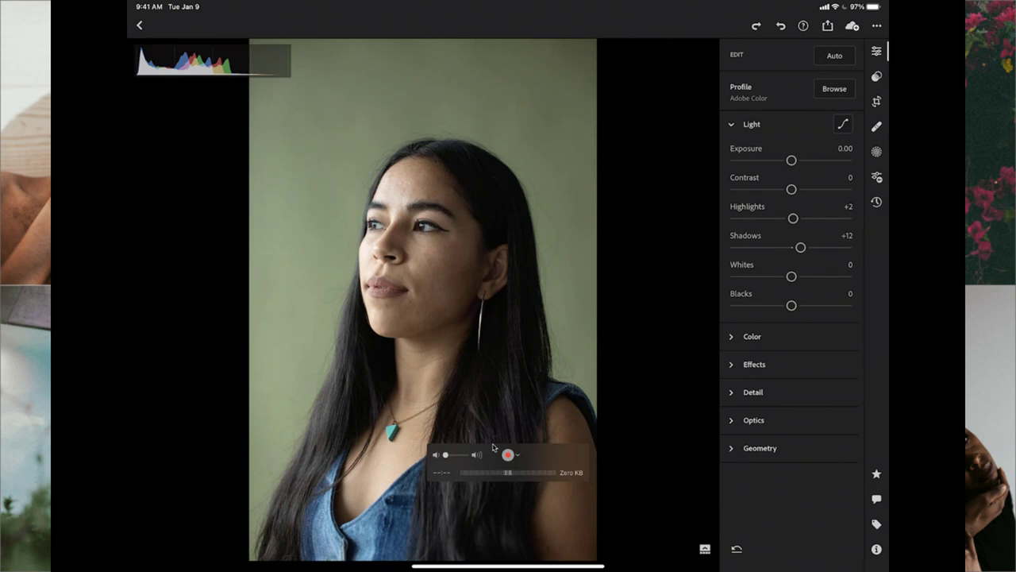
{"action": "left_click", "coordinate": [843, 123]}
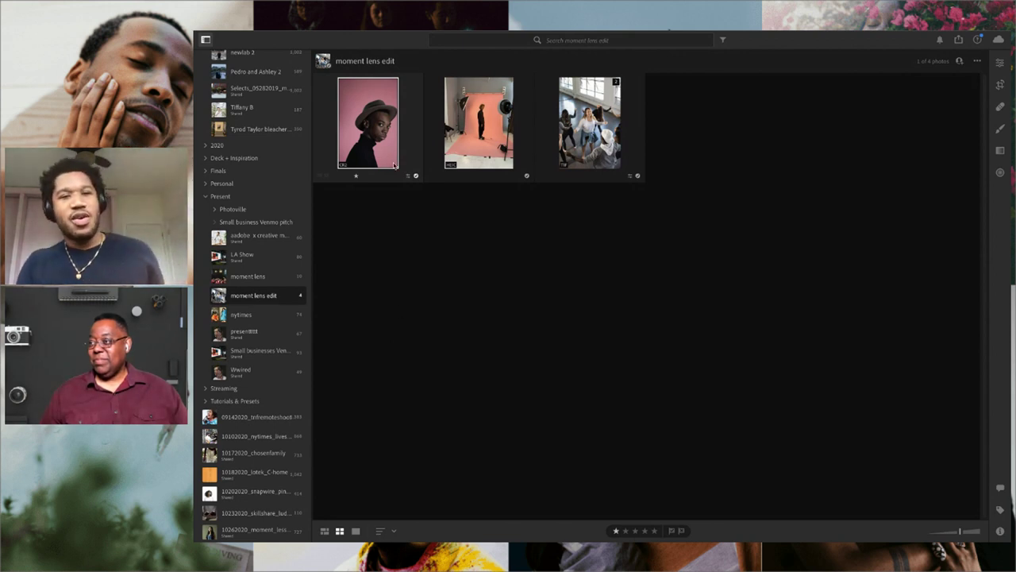
Switch to desktop Lightroom, open the pink-background hat portrait from the moment lens edit album and show its Edit controls
{"action": "double_click", "coordinate": [385, 128]}
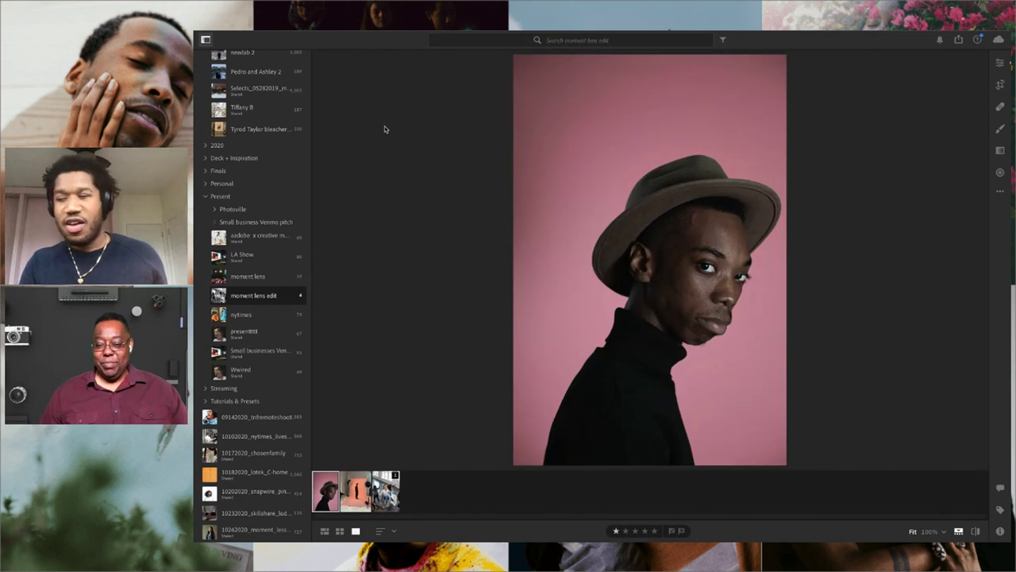
{"action": "left_click", "coordinate": [1002, 63]}
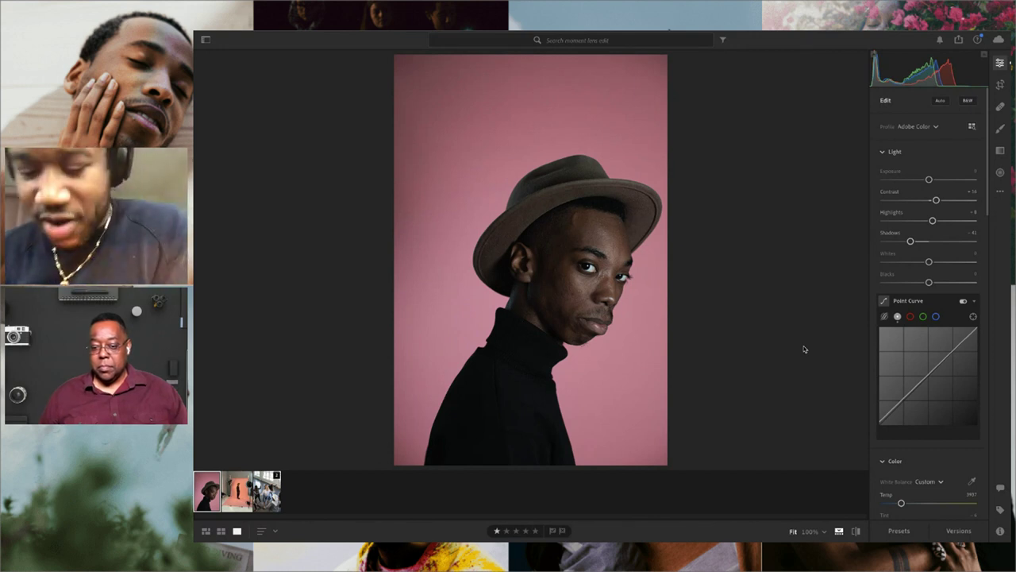
{"action": "key", "text": "F2"}
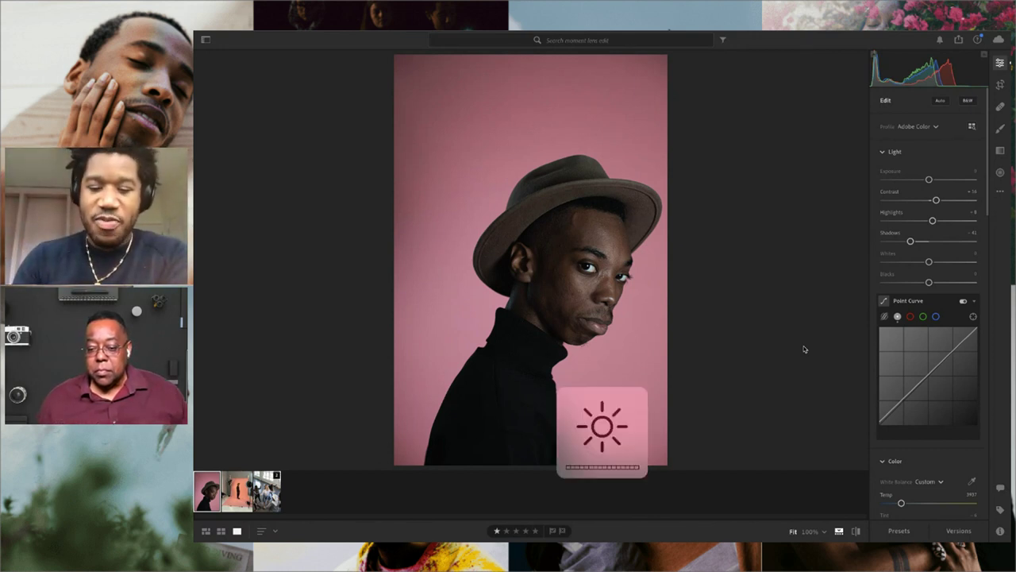
Magnify the screen to examine the Point Curve's Target Adjustment tool and its description
{"action": "key", "text": "alt+super+8"}
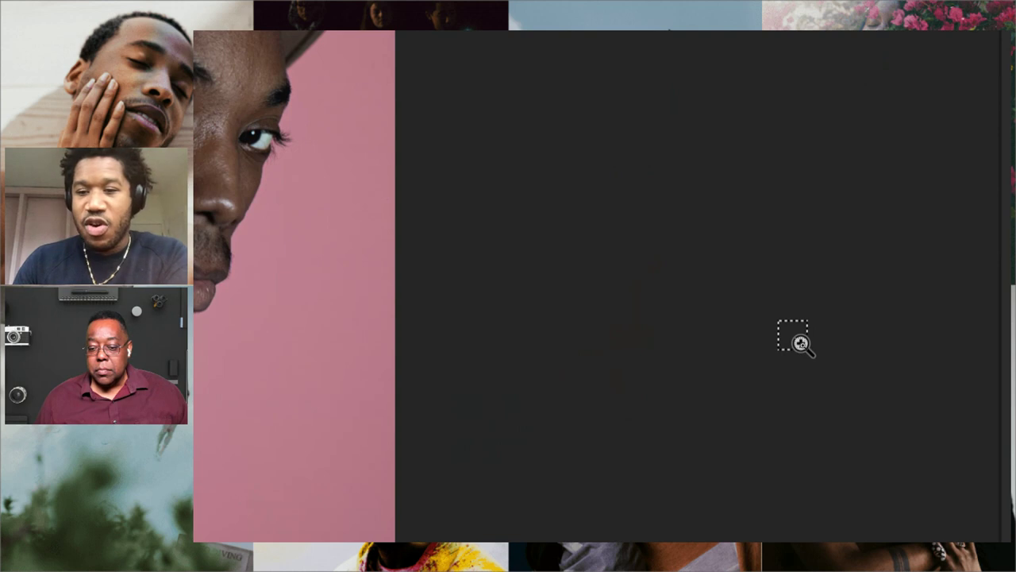
{"action": "key", "text": "alt+super+8"}
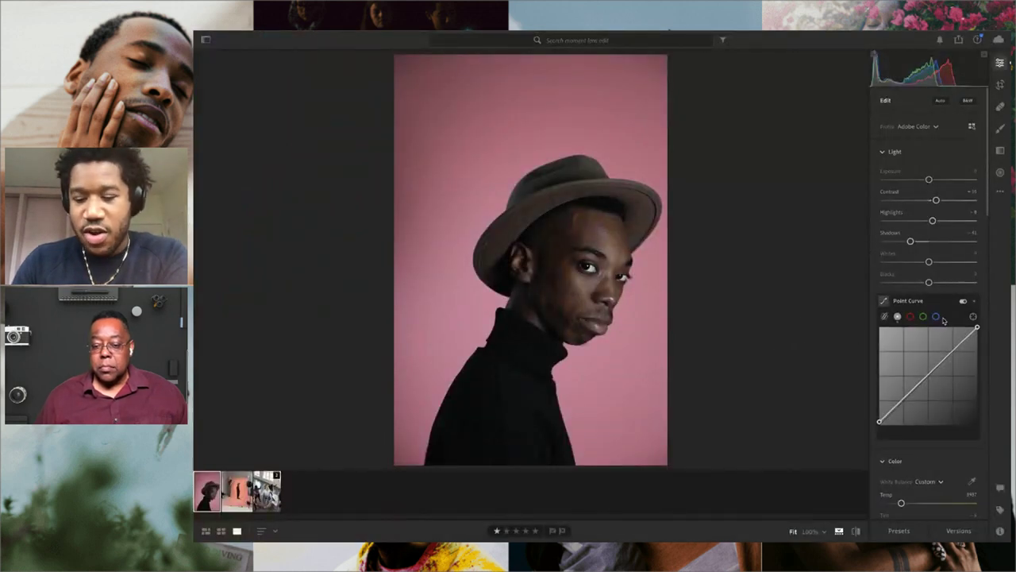
{"action": "key", "text": "alt+super+8"}
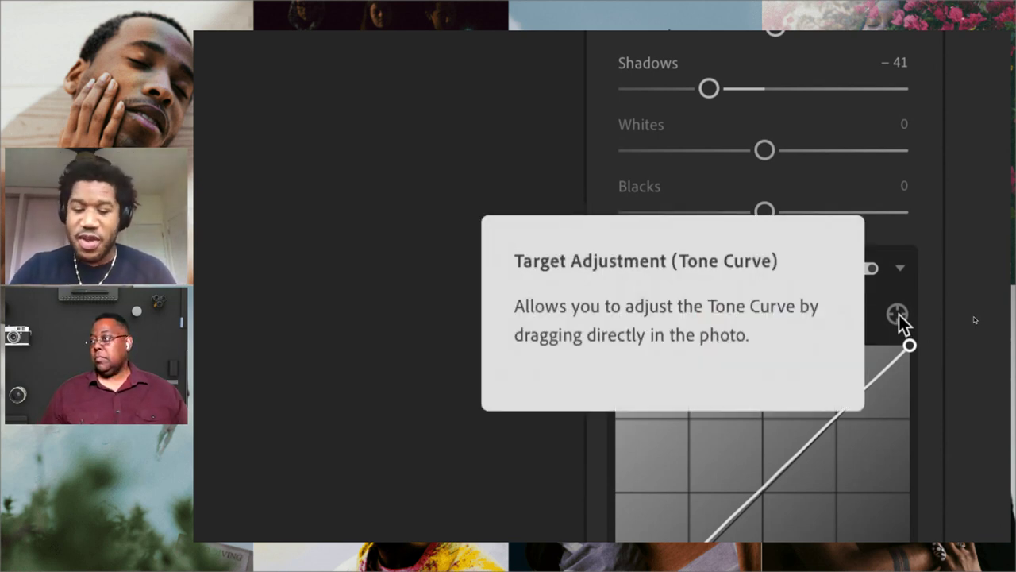
{"action": "key", "text": "alt+super+8"}
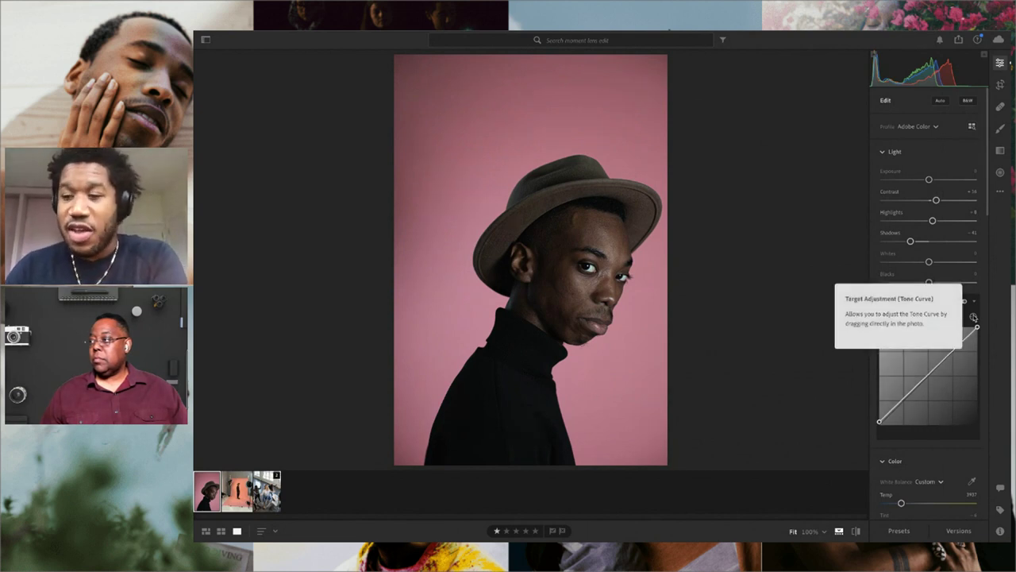
Try adjusting the tone curve directly on the man's face with the Target Adjustment tool, and undo the curve change
{"action": "left_click", "coordinate": [974, 316]}
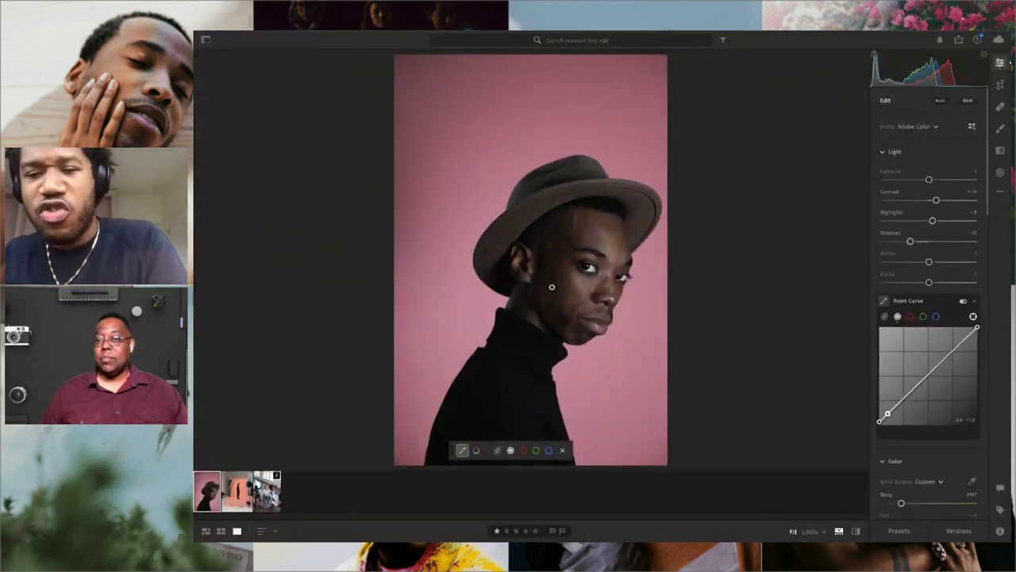
{"action": "left_click", "coordinate": [573, 204]}
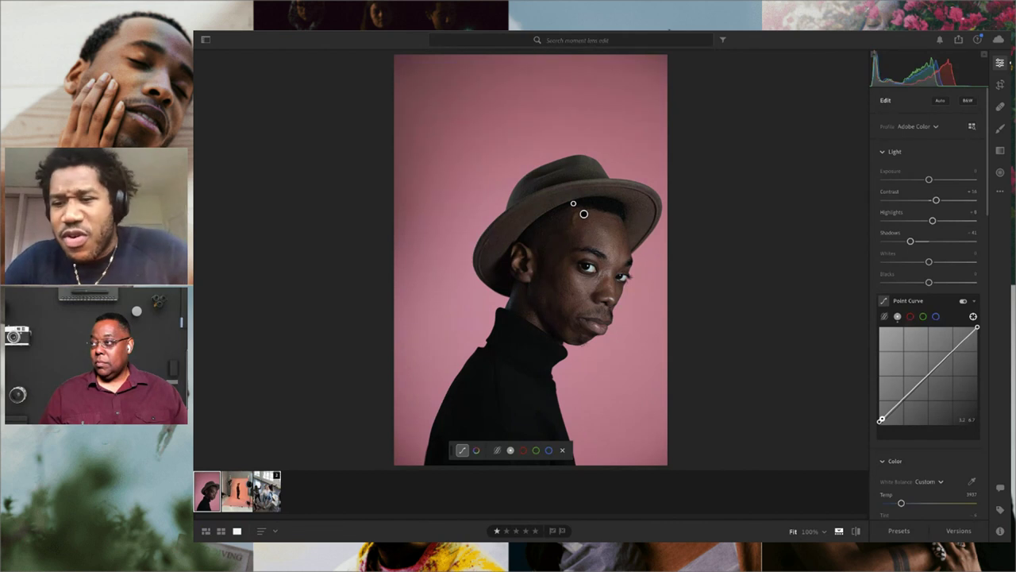
{"action": "left_click", "coordinate": [509, 140]}
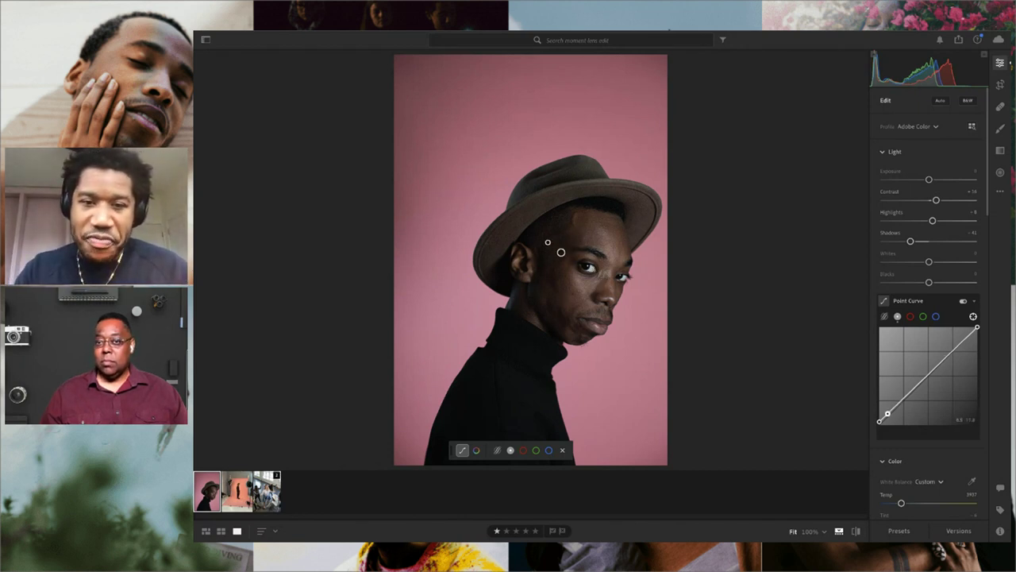
{"action": "left_click_drag", "start_coordinate": [551, 287], "coordinate": [504, 276]}
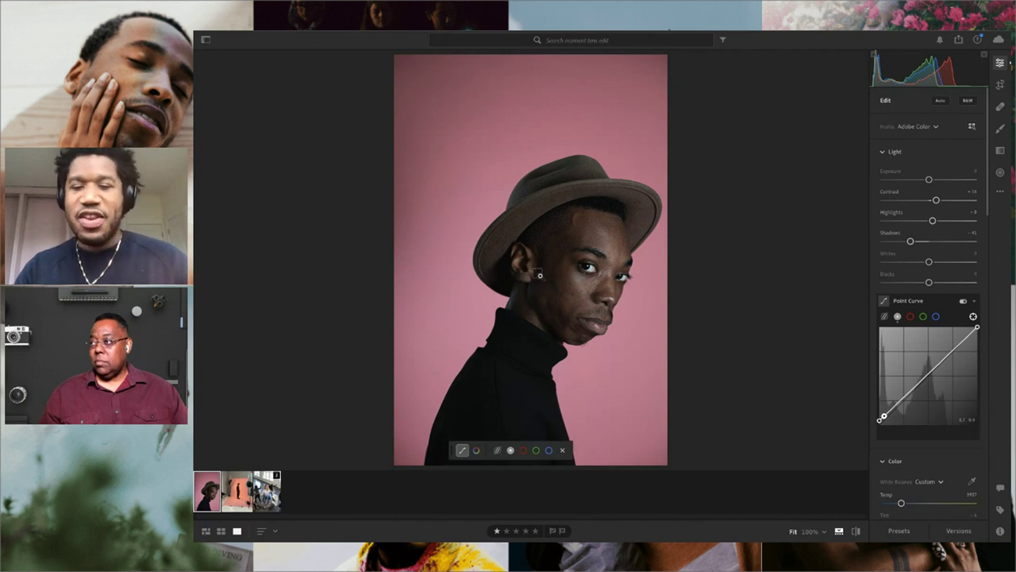
{"action": "key", "text": "ctrl+z"}
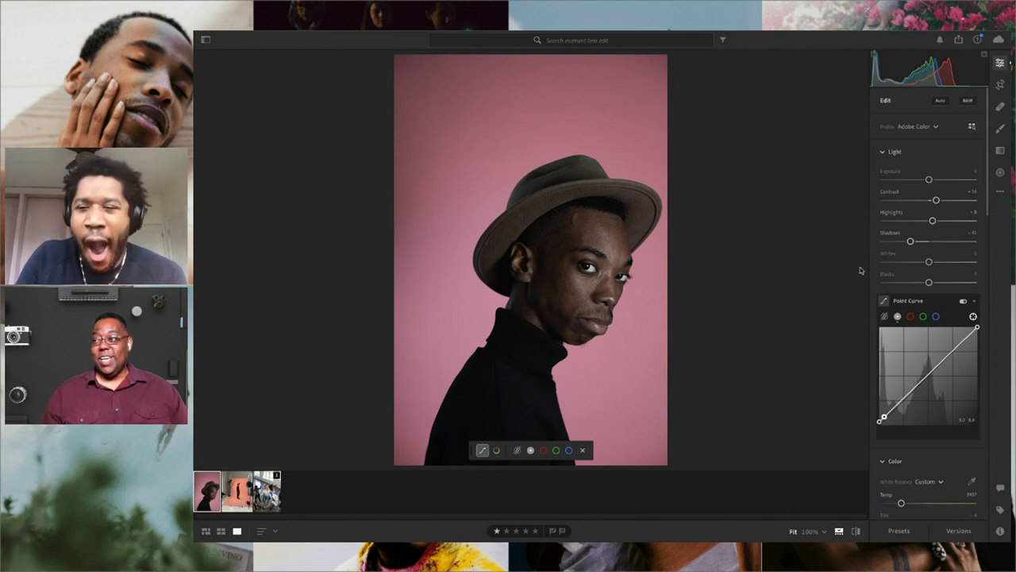
Try automatic Blacks and Whites on the hat portrait, and undo both adjustments
{"action": "key", "text": "shift"}
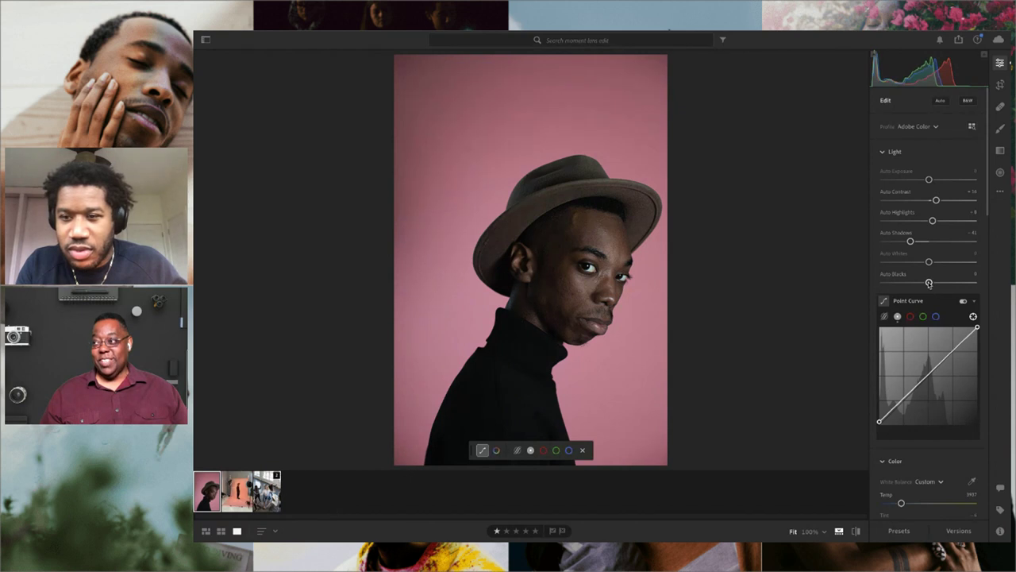
{"action": "double_click", "coordinate": [928, 283], "text": "shift"}
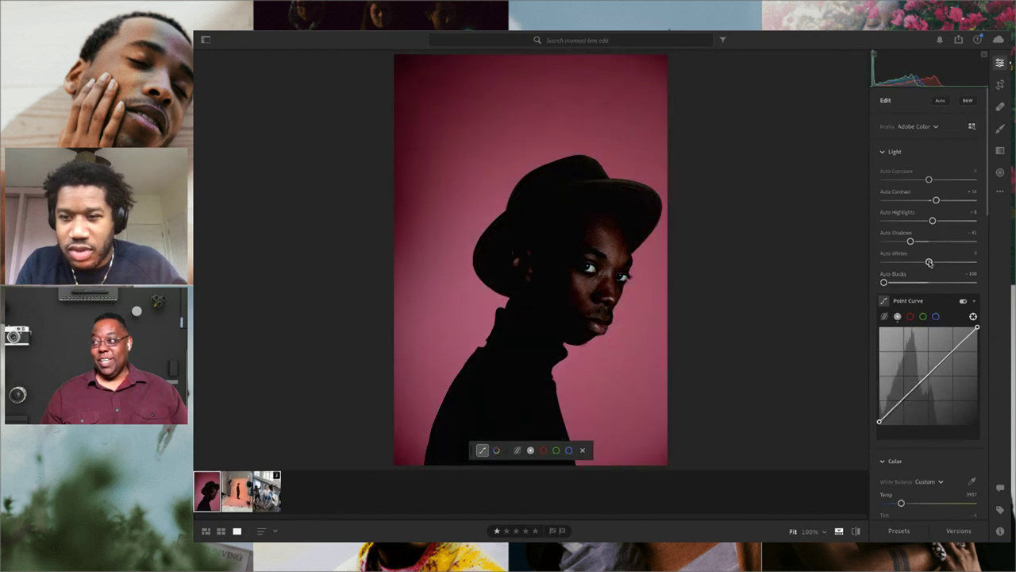
{"action": "double_click", "coordinate": [929, 262], "text": "shift"}
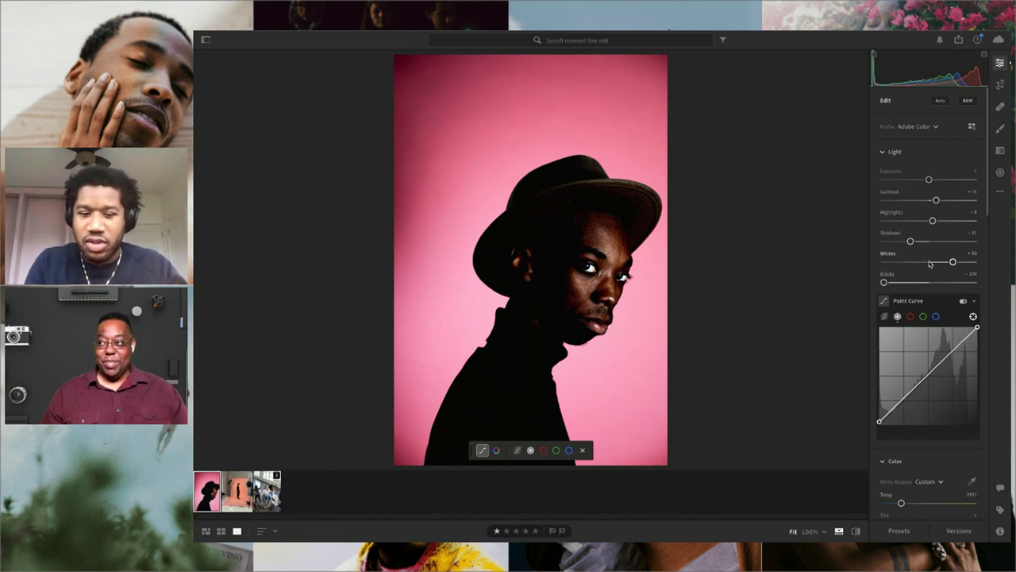
{"action": "key", "text": "ctrl+z"}
{"action": "key", "text": "ctrl+z"}
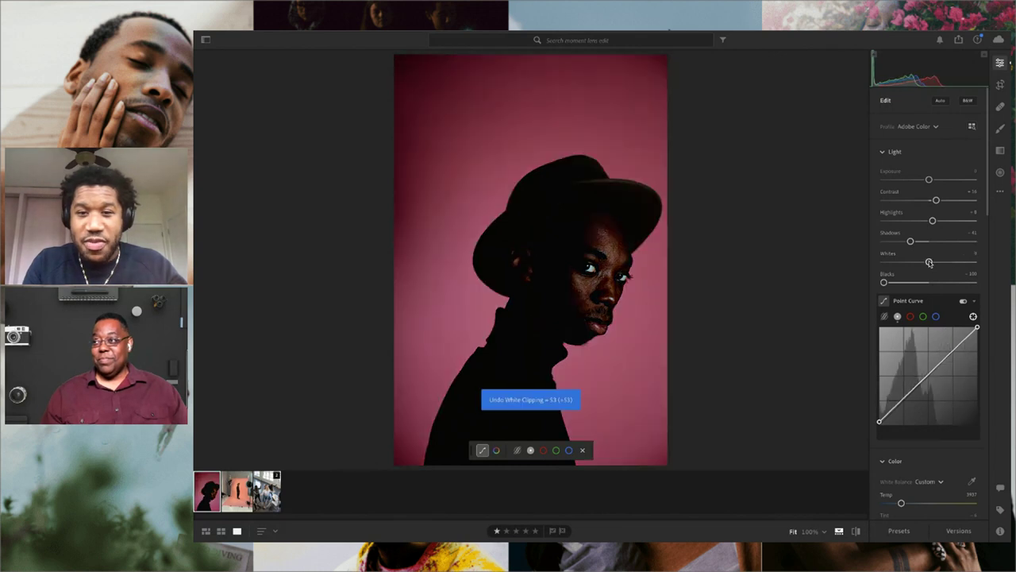
Select the group dance photo and apply automatic values to its Blacks and Whites
{"action": "left_click", "coordinate": [266, 492]}
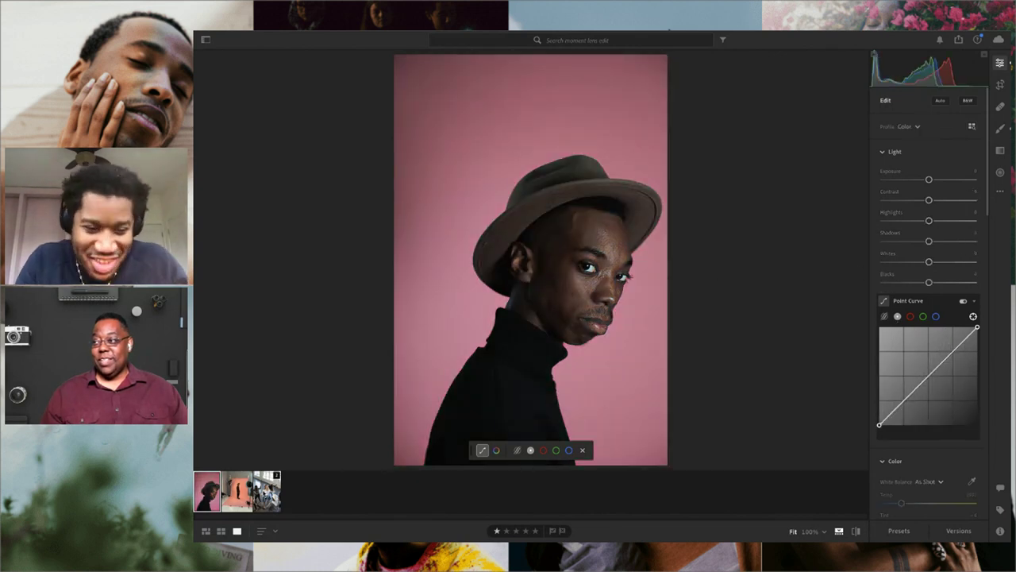
{"action": "double_click", "coordinate": [930, 284], "text": "shift"}
{"action": "double_click", "coordinate": [930, 262], "text": "shift"}
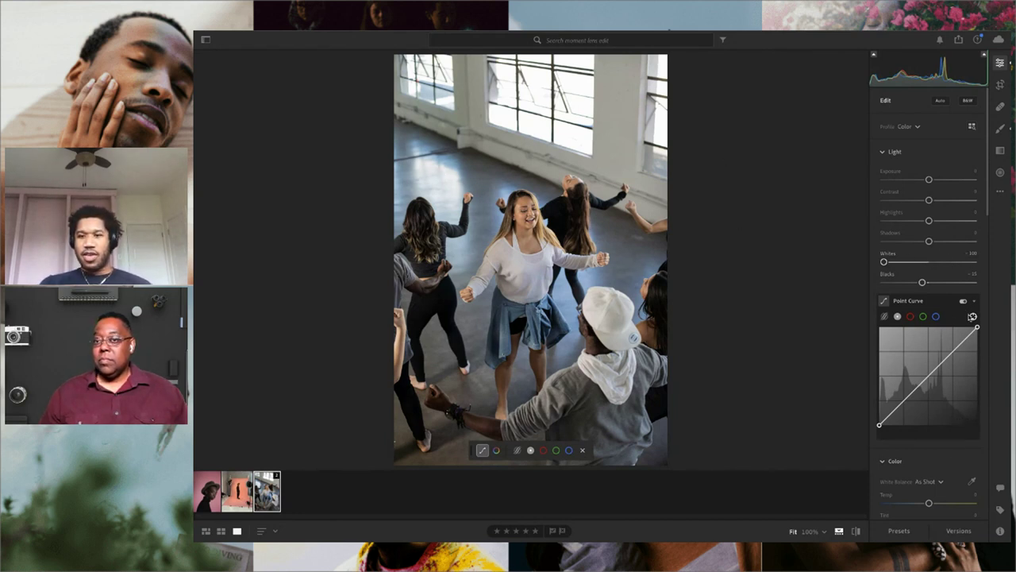
Turn off the Target Adjustment tool and examine the bright floor reflection at 100%
{"action": "left_click", "coordinate": [972, 316]}
{"action": "left_click", "coordinate": [424, 184]}
{"action": "left_click_drag", "start_coordinate": [494, 156], "coordinate": [533, 262]}
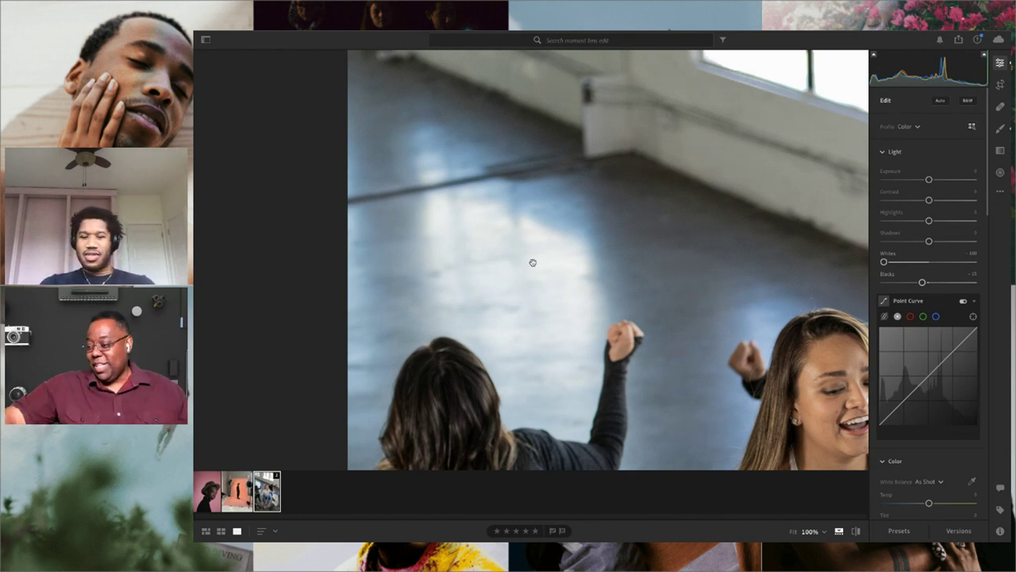
Try lowering the whole dance photo's Highlights to -100, and return them to 0
{"action": "key", "text": "shift"}
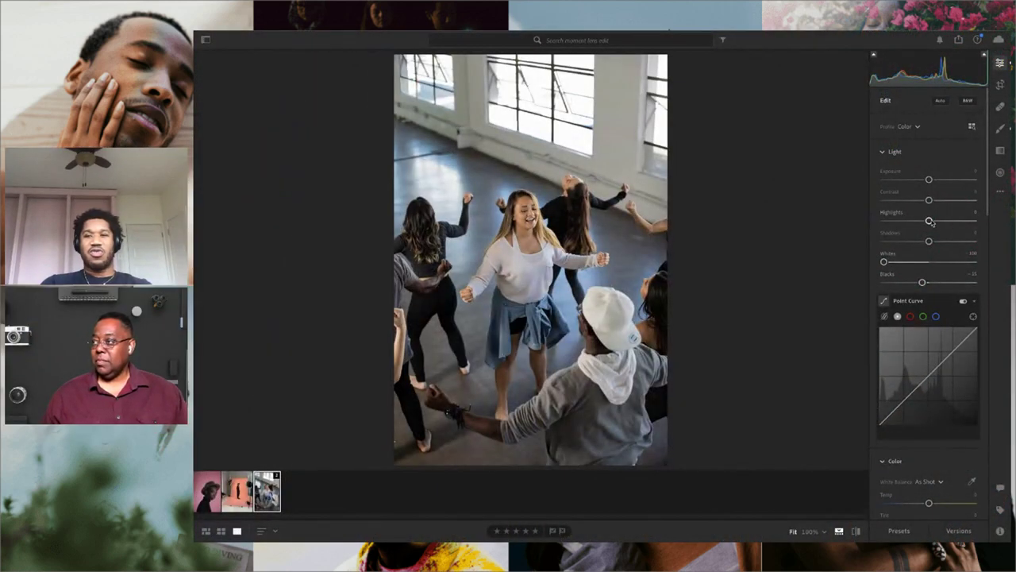
{"action": "left_click_drag", "start_coordinate": [929, 220], "coordinate": [877, 224]}
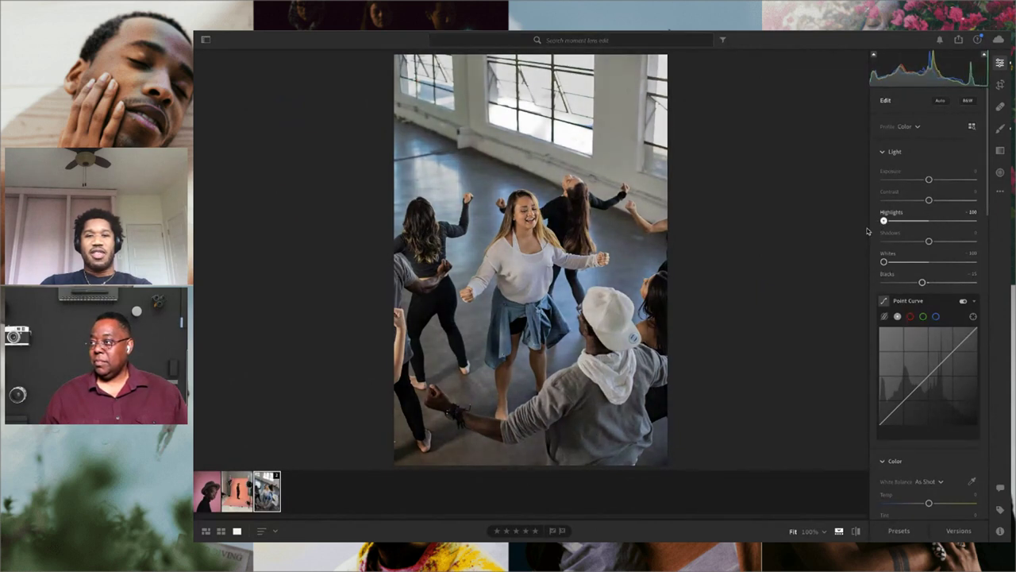
{"action": "key", "text": "backslash"}
{"action": "key", "text": "backslash"}
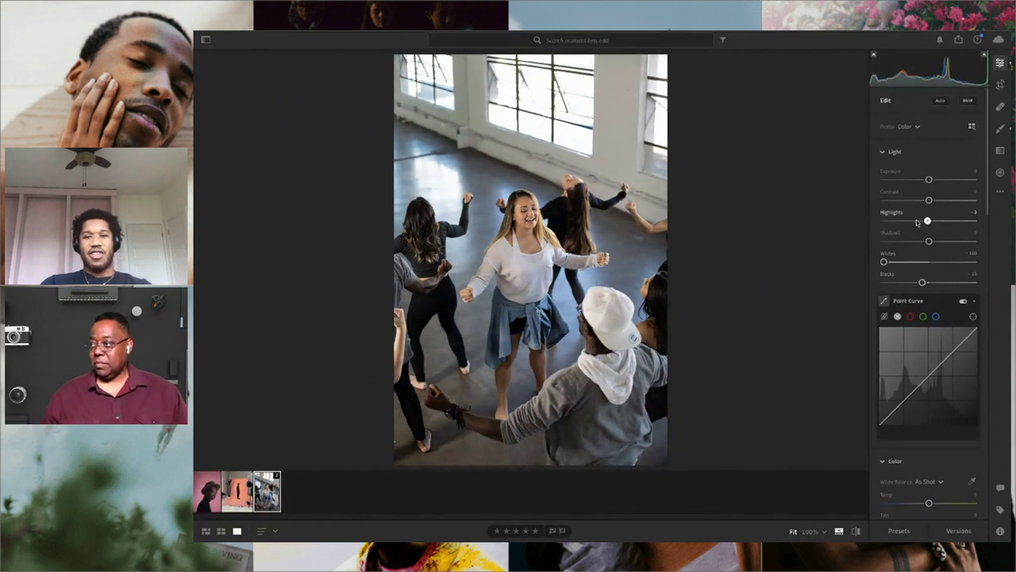
{"action": "left_click_drag", "start_coordinate": [878, 219], "coordinate": [964, 222]}
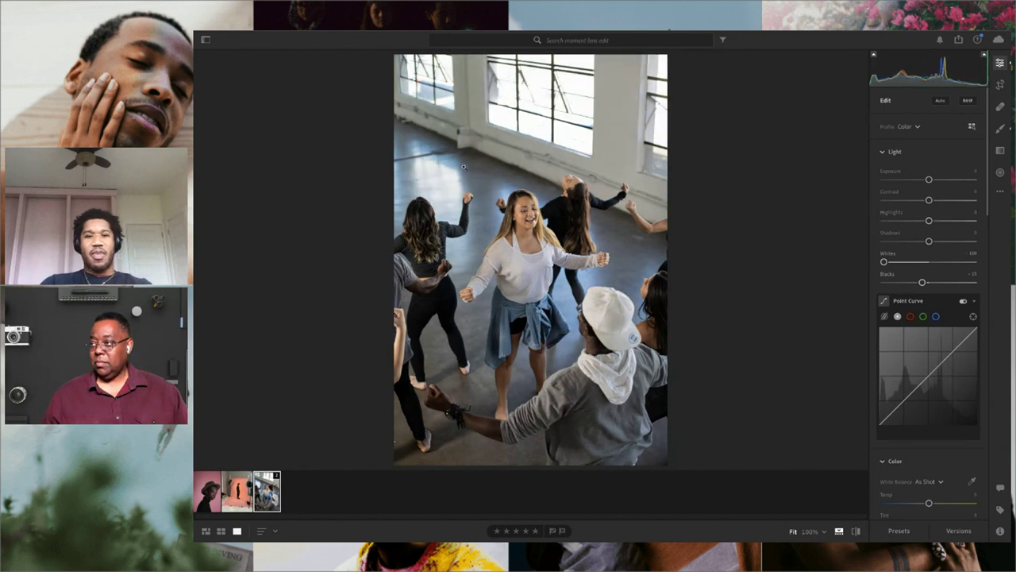
Paint a Brush mask over the bright floor reflection behind the dark-haired dancer
{"action": "left_click", "coordinate": [423, 174]}
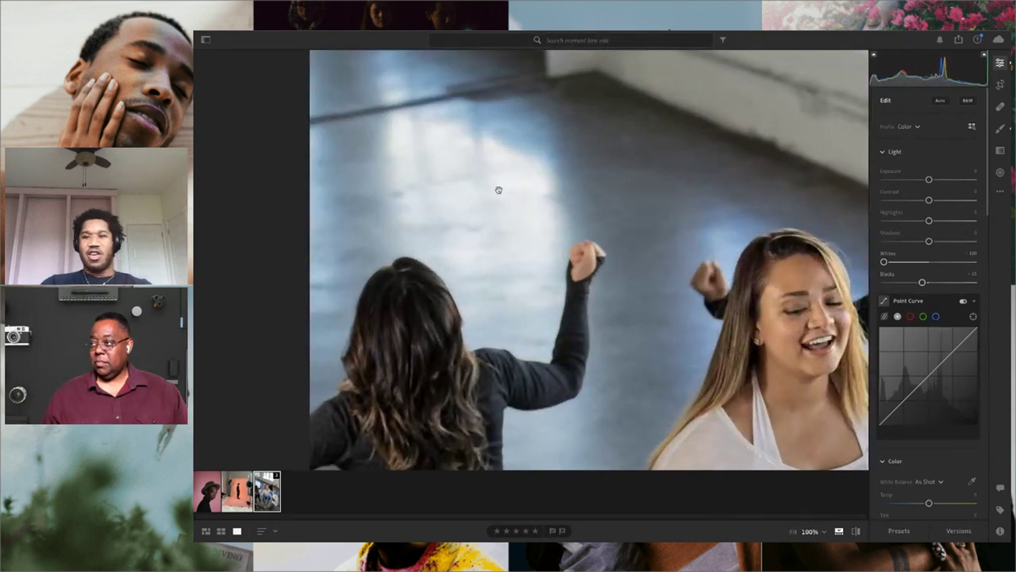
{"action": "left_click", "coordinate": [1001, 129]}
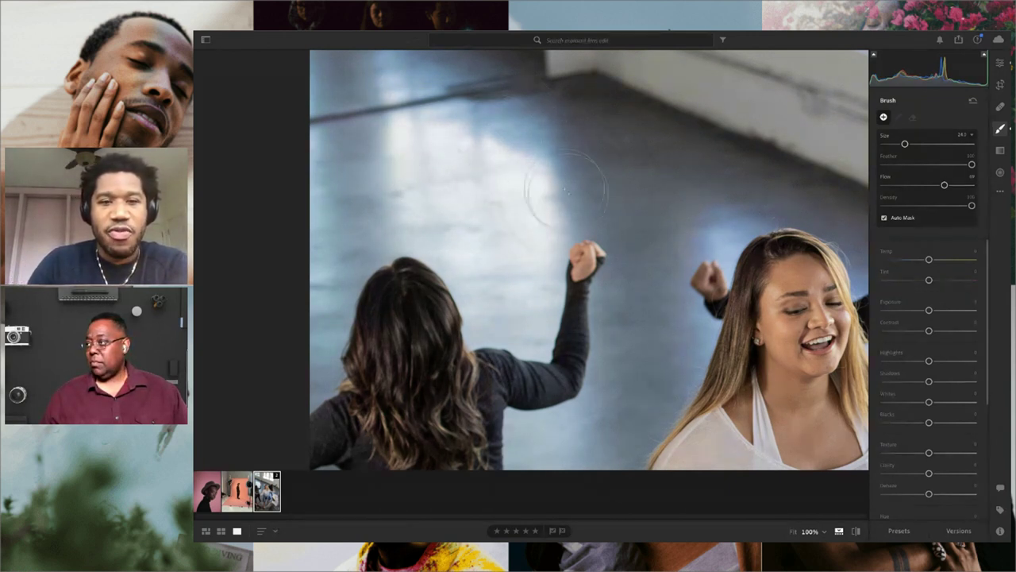
{"action": "left_click", "coordinate": [434, 168]}
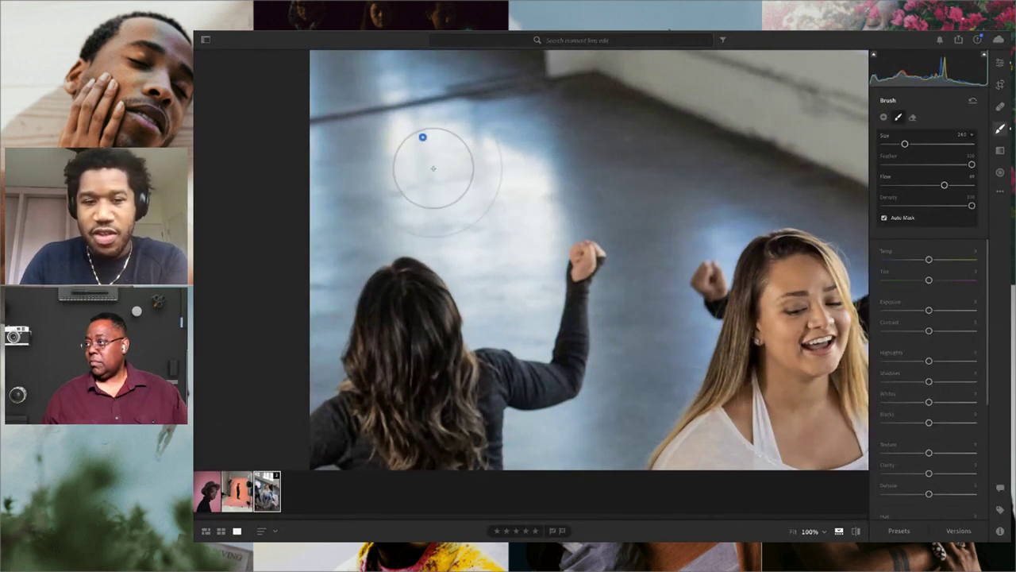
Show the mask overlay without the edit pin and lower the brushed area's Highlights to -64
{"action": "key", "text": "o"}
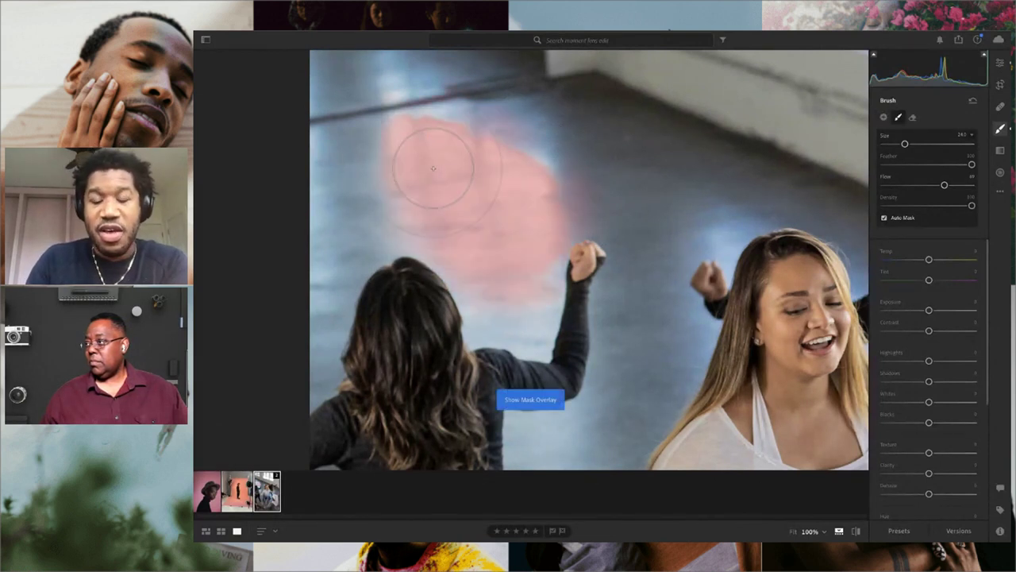
{"action": "key", "text": "h"}
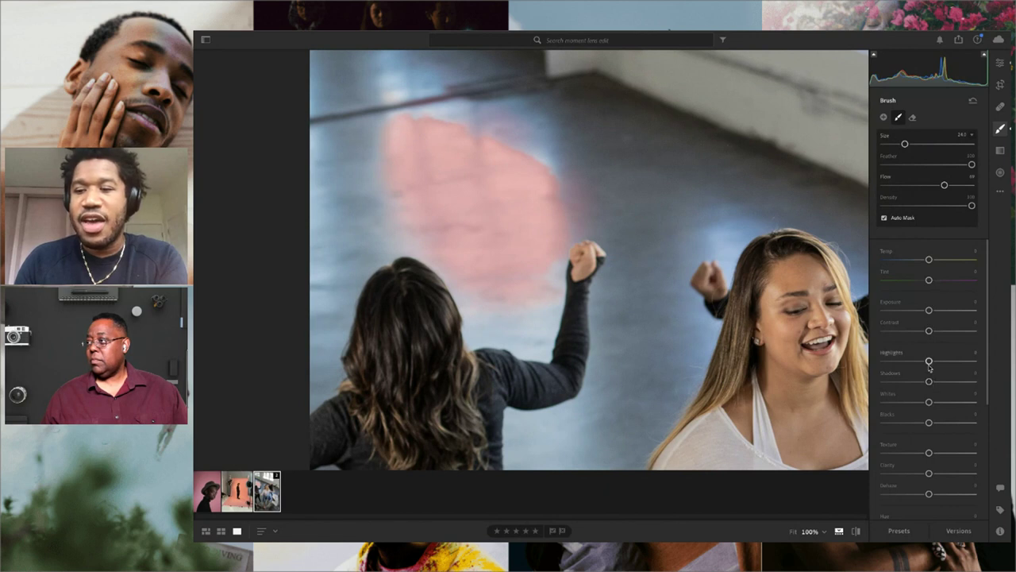
{"action": "left_click_drag", "start_coordinate": [929, 362], "coordinate": [899, 362]}
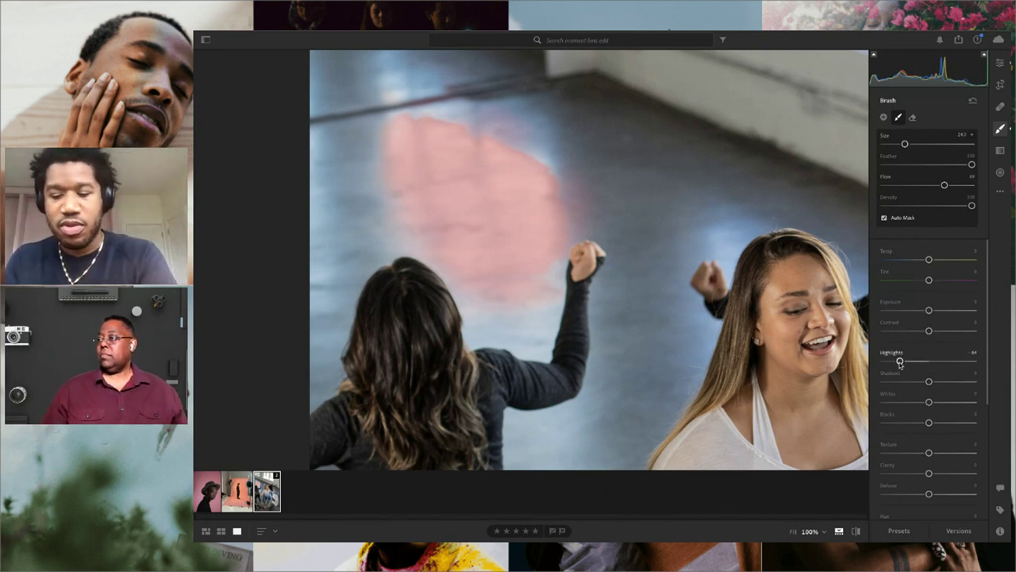
Hide the mask overlay and examine the brushed floor reflection up close
{"action": "key", "text": "o"}
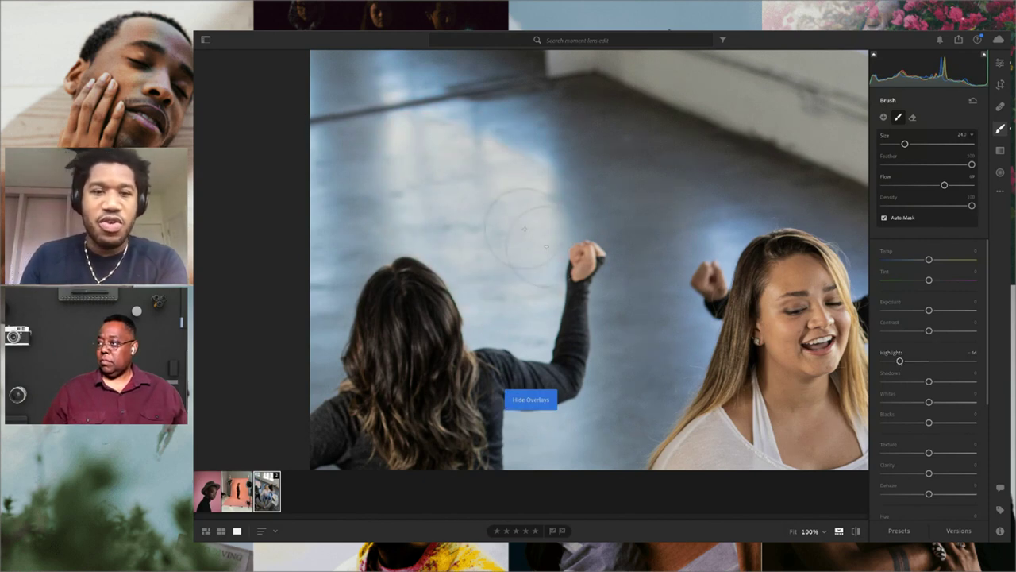
{"action": "scroll", "coordinate": [544, 206], "scroll_direction": "up", "scroll_amount": 5}
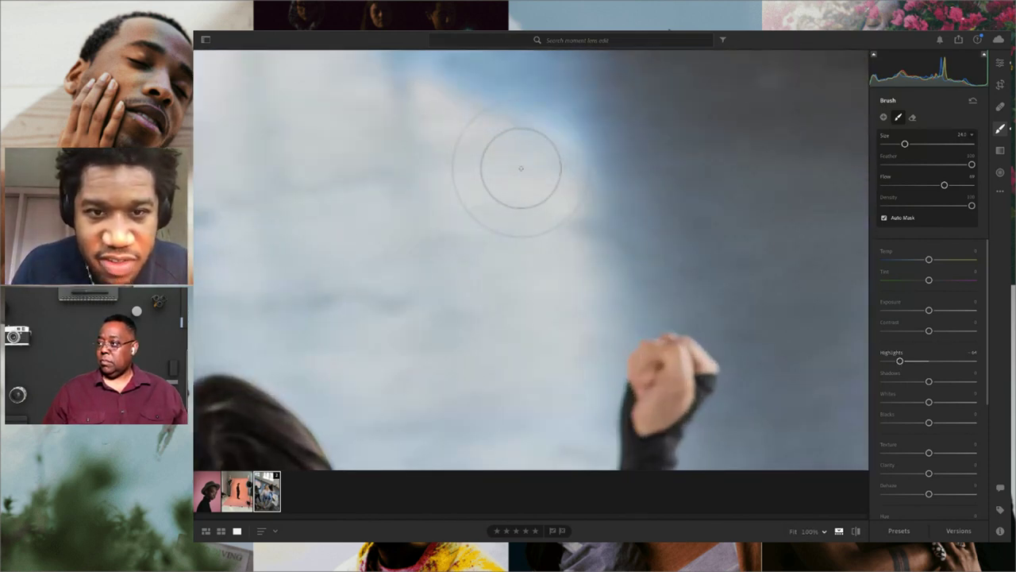
{"action": "scroll", "coordinate": [521, 167], "scroll_direction": "down", "scroll_amount": 1}
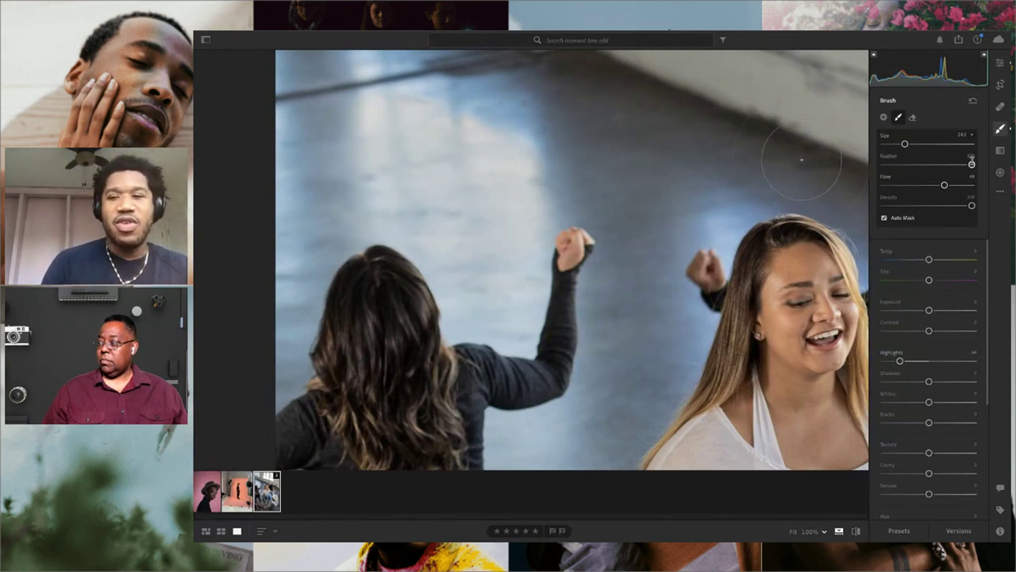
Try reducing the brush's Feather to 67, and undo the last change
{"action": "left_click_drag", "start_coordinate": [972, 164], "coordinate": [943, 168]}
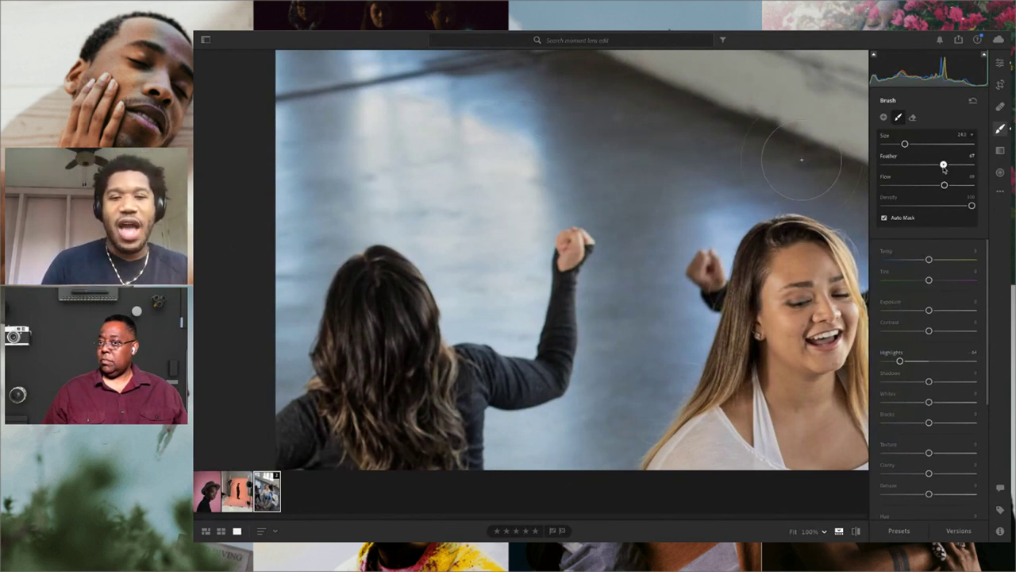
{"action": "key", "text": "ctrl+z"}
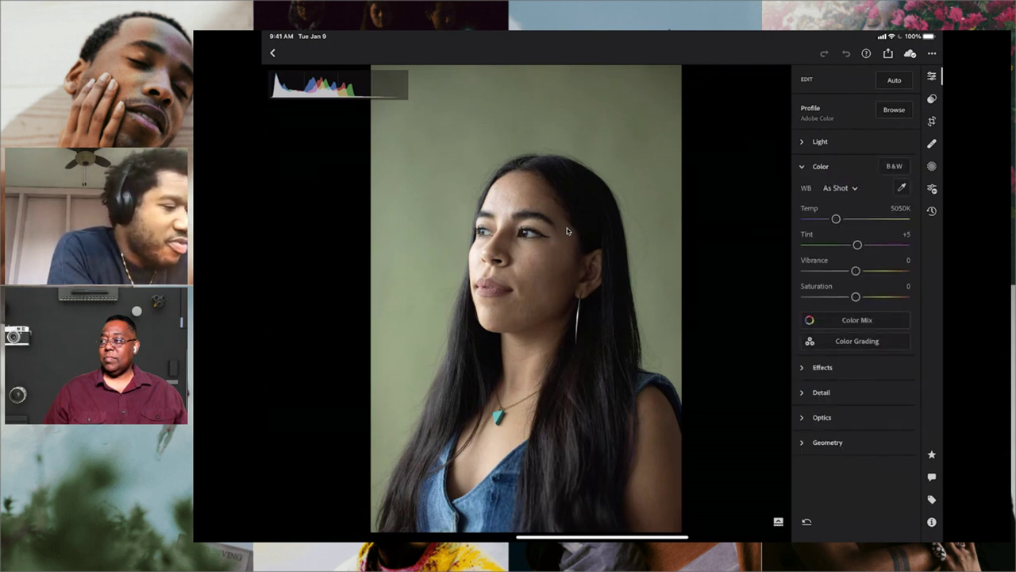
Raise the Vibrance of the long-haired woman's portrait to +6 in Lightroom on the iPad
{"action": "mouse_move", "coordinate": [855, 270]}
{"action": "left_mouse_down"}
{"action": "mouse_move", "coordinate": [871, 269]}
{"action": "mouse_move", "coordinate": [859, 271]}
{"action": "left_mouse_up"}
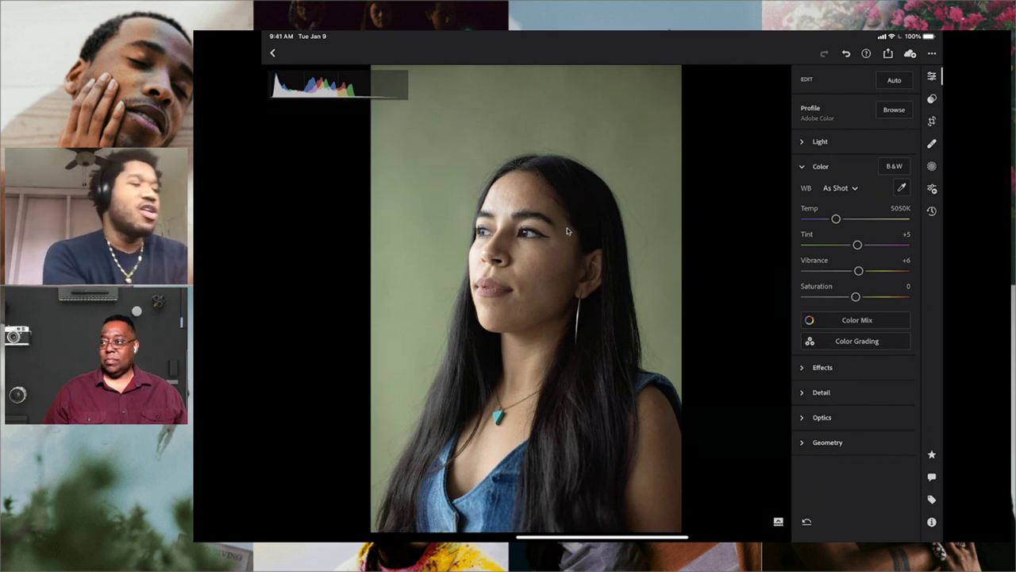
Try lowering the portrait's Exposure and Shadows in the Light settings, undoing each change
{"action": "left_click", "coordinate": [873, 144]}
{"action": "left_click_drag", "start_coordinate": [856, 174], "coordinate": [822, 173]}
{"action": "left_click", "coordinate": [846, 54]}
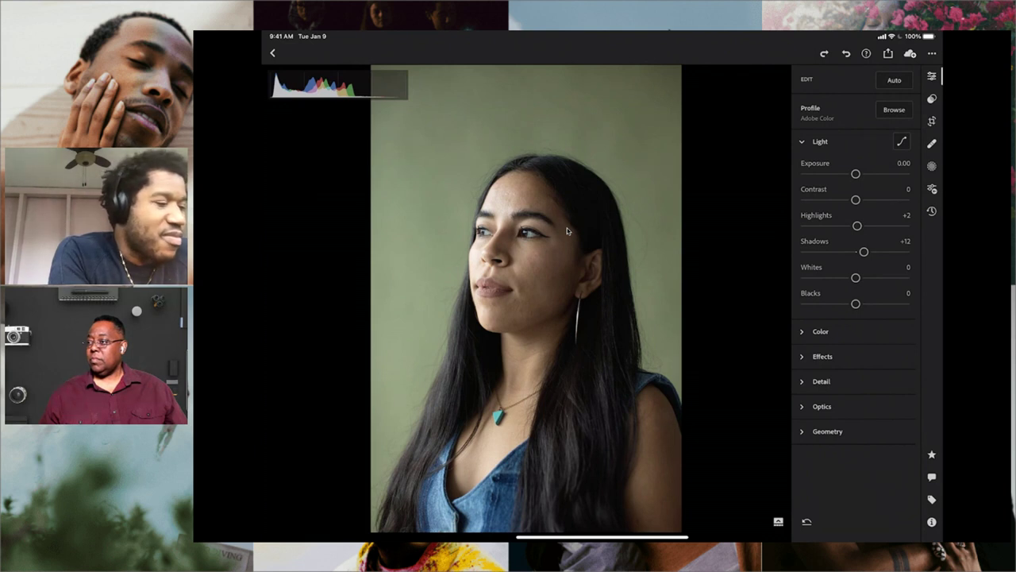
{"action": "mouse_move", "coordinate": [864, 252]}
{"action": "left_mouse_down"}
{"action": "mouse_move", "coordinate": [935, 254]}
{"action": "mouse_move", "coordinate": [844, 250]}
{"action": "mouse_move", "coordinate": [752, 266]}
{"action": "mouse_move", "coordinate": [931, 257]}
{"action": "mouse_move", "coordinate": [855, 268]}
{"action": "left_mouse_up"}
{"action": "left_click", "coordinate": [846, 53]}
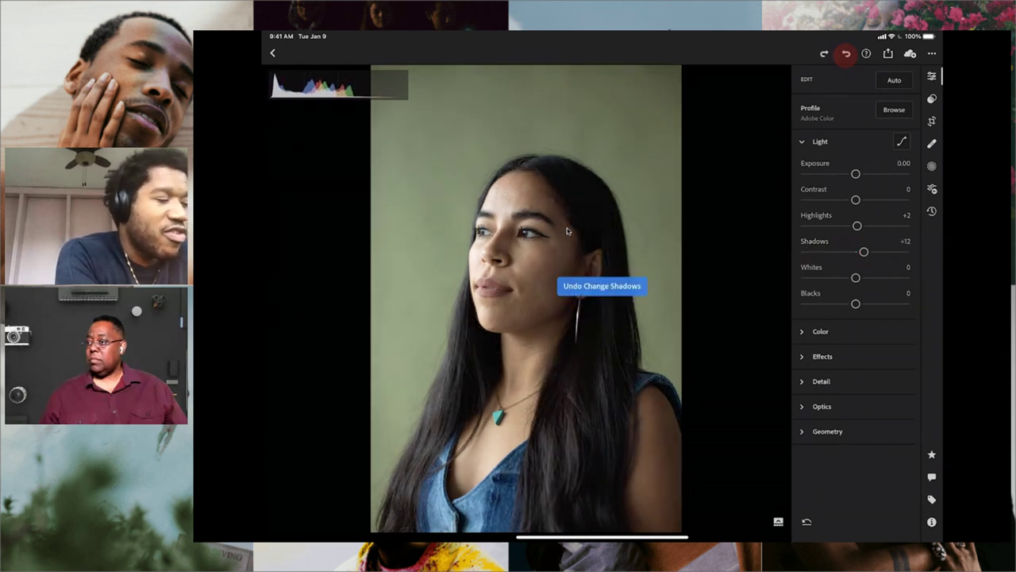